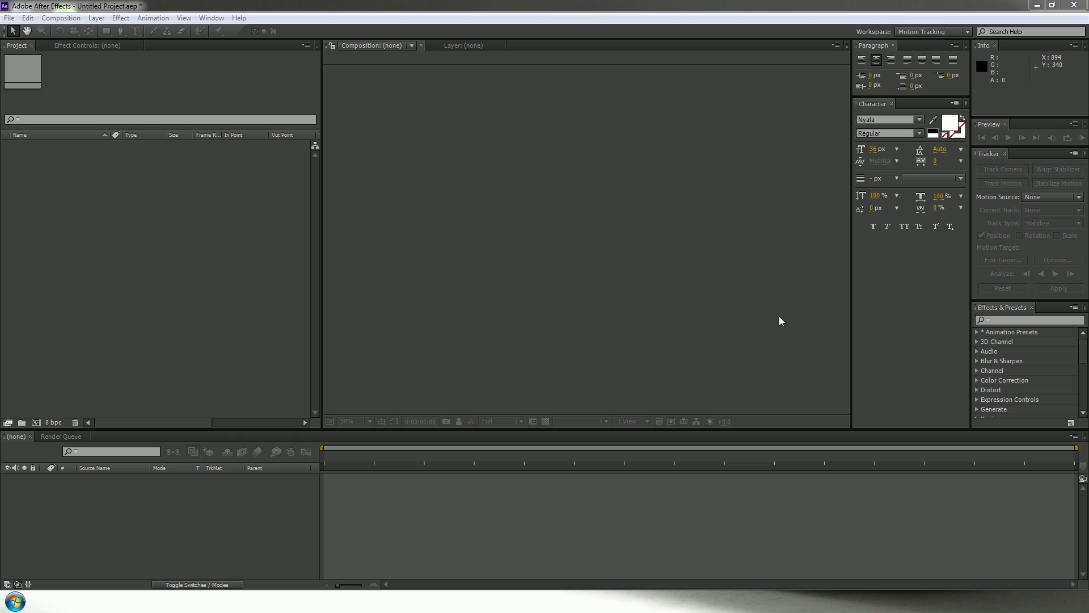
click(170, 300)
click(547, 288)
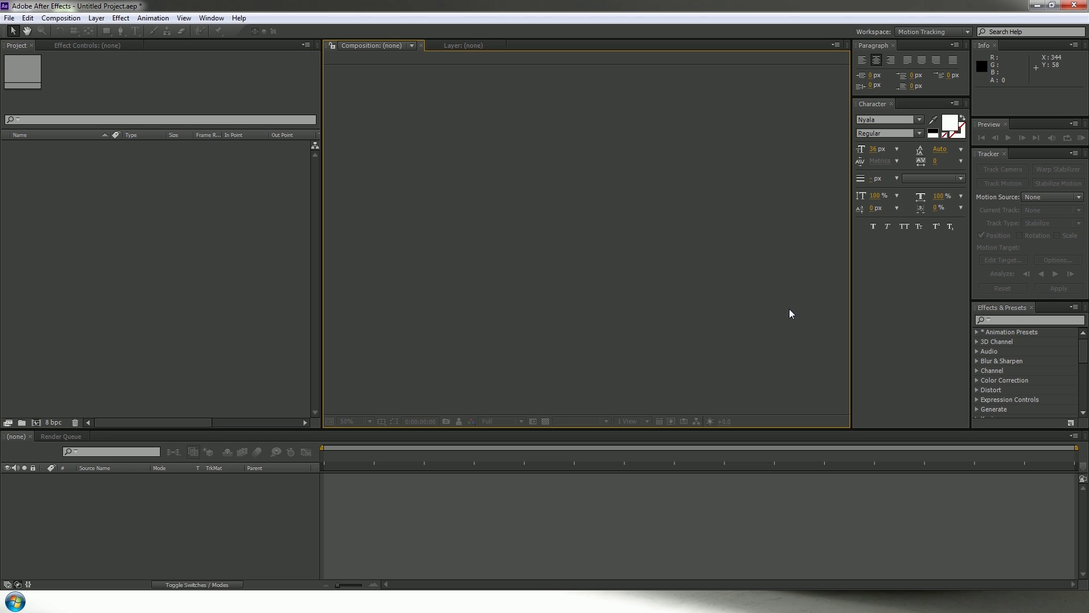
click(311, 285)
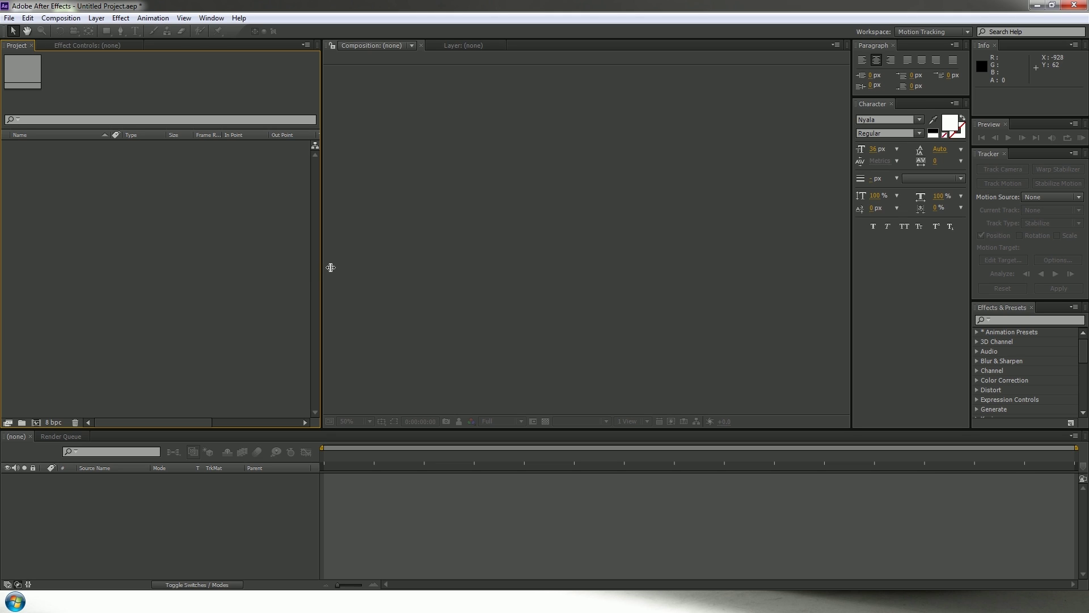
click(465, 228)
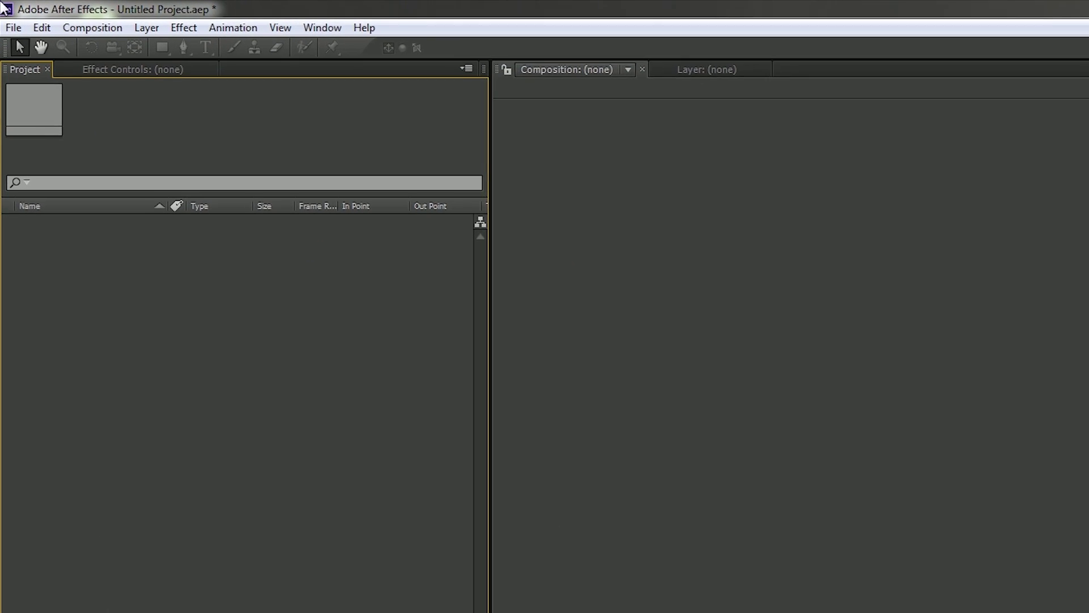
Open the Import File dialog to bring footage into the empty project.
click(11, 32)
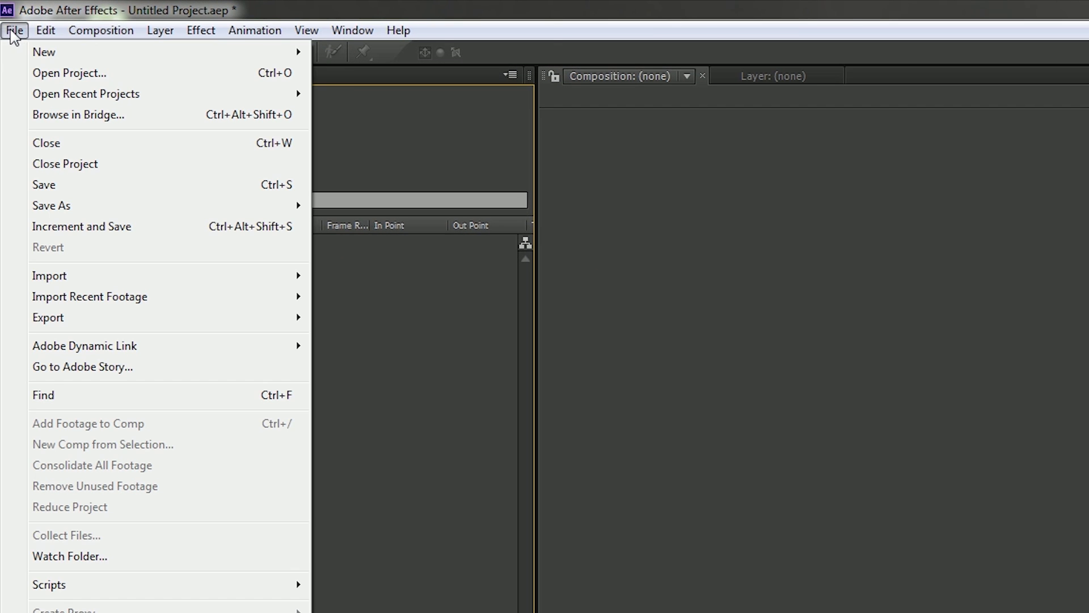
mouse_move(145, 275)
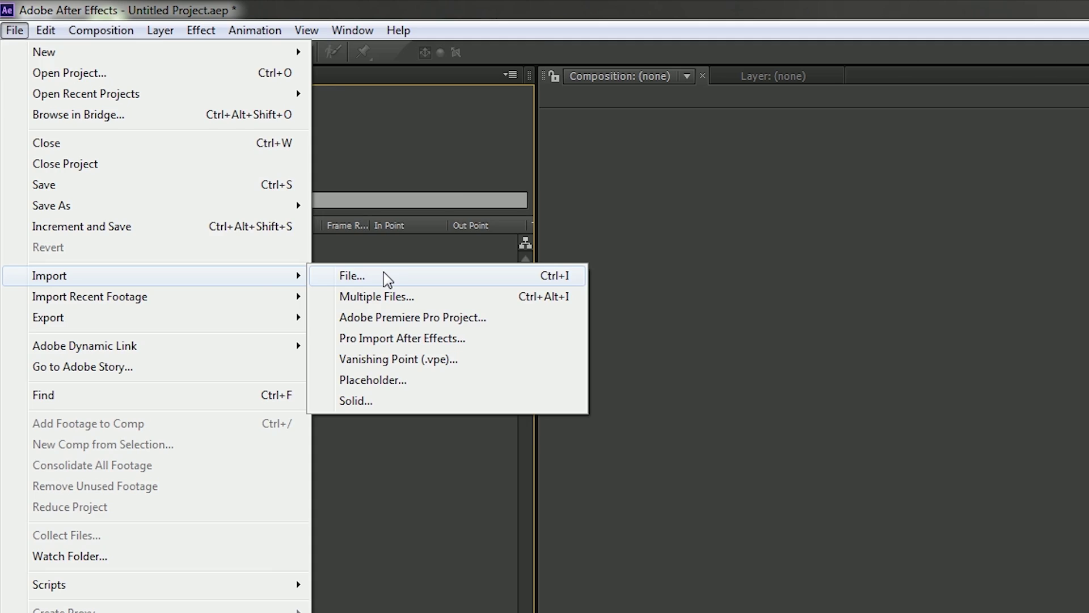
click(384, 277)
Look through the video clips, the picture and the songs in the Rendered folder without importing any single file.
click(222, 178)
click(153, 173)
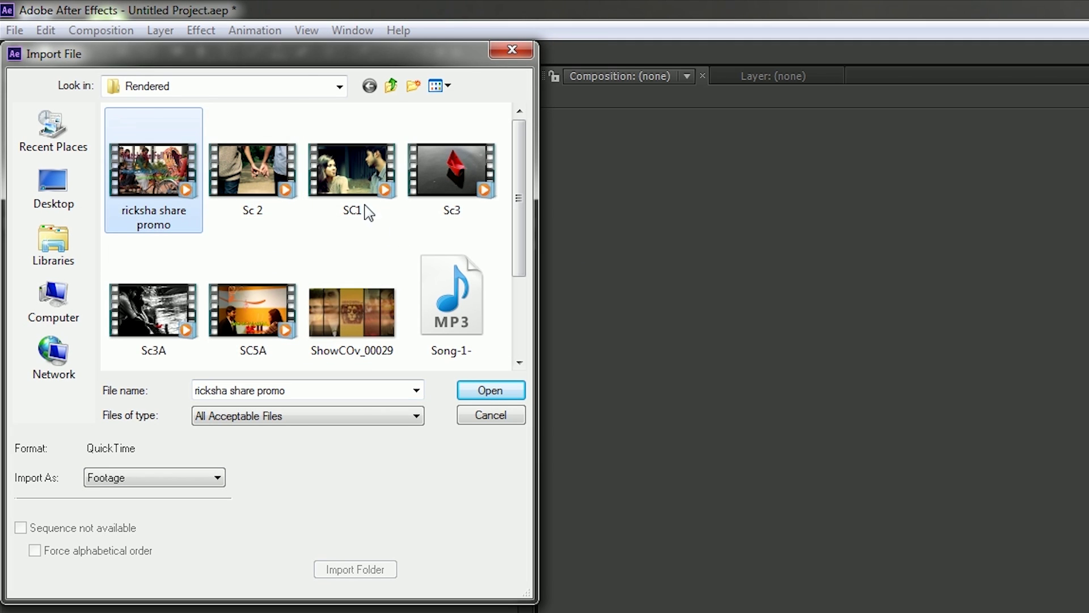
click(351, 170)
click(267, 198)
click(454, 172)
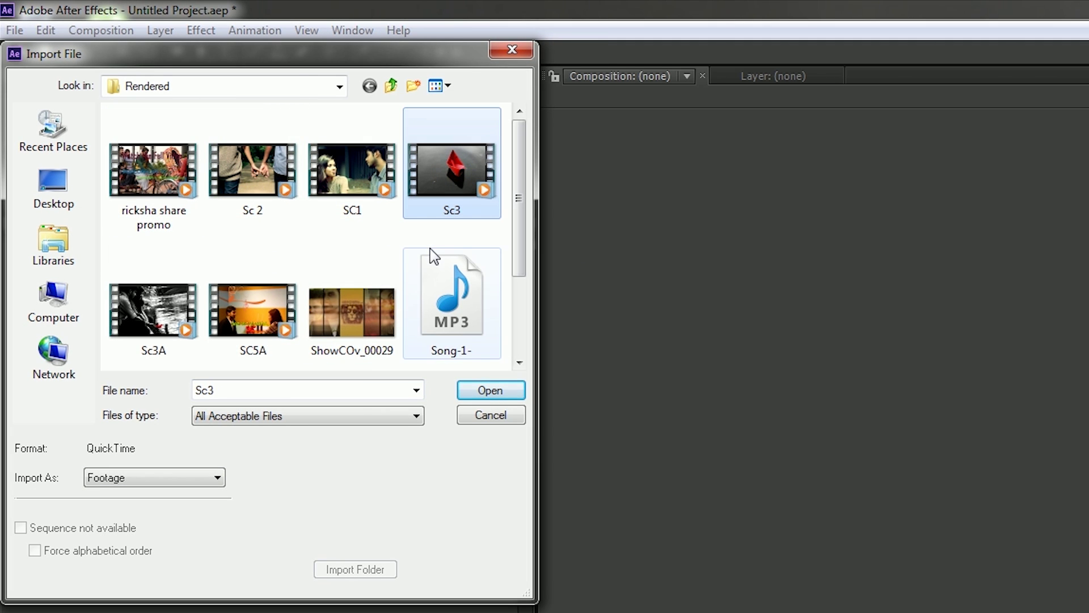
click(352, 295)
scroll(367, 283, down, 2)
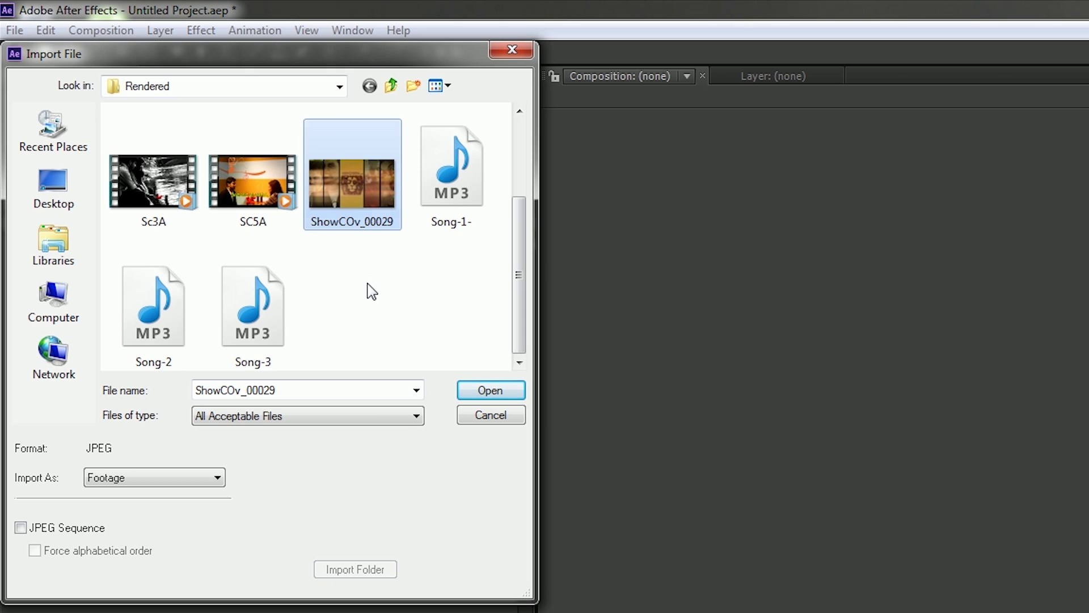
click(462, 209)
drag(427, 294, 384, 294)
scroll(366, 315, up, 2)
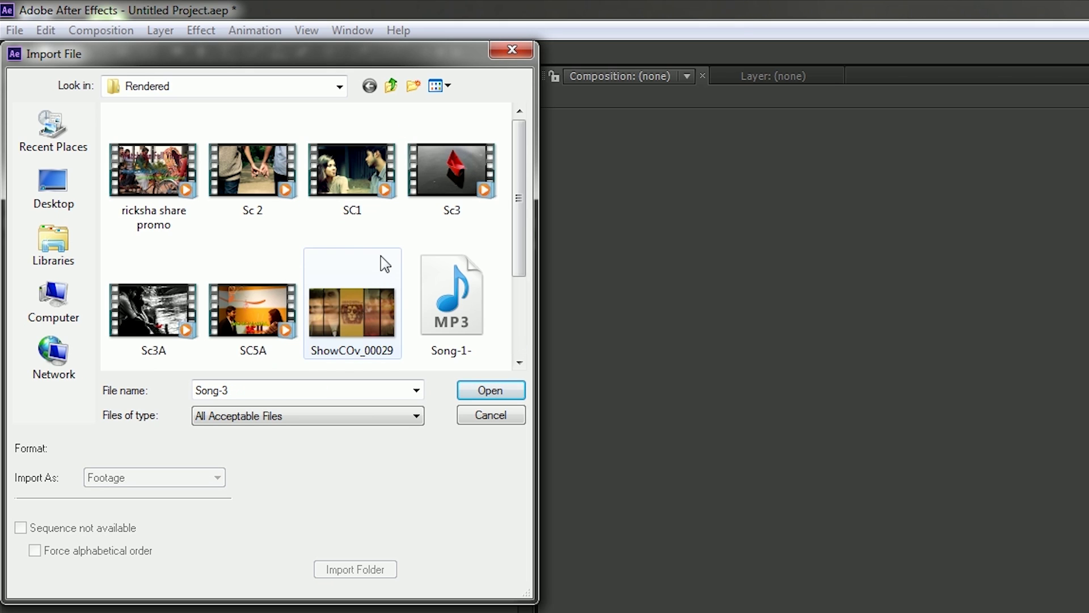
click(248, 214)
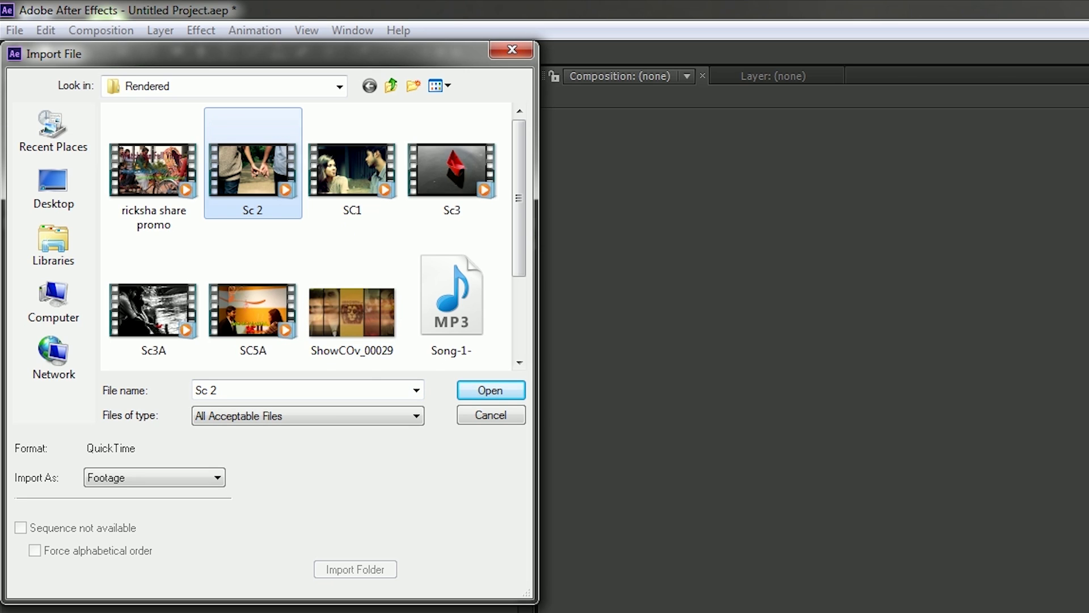
Import the entire Rendered folder from UseFull and expand it in the project.
click(391, 86)
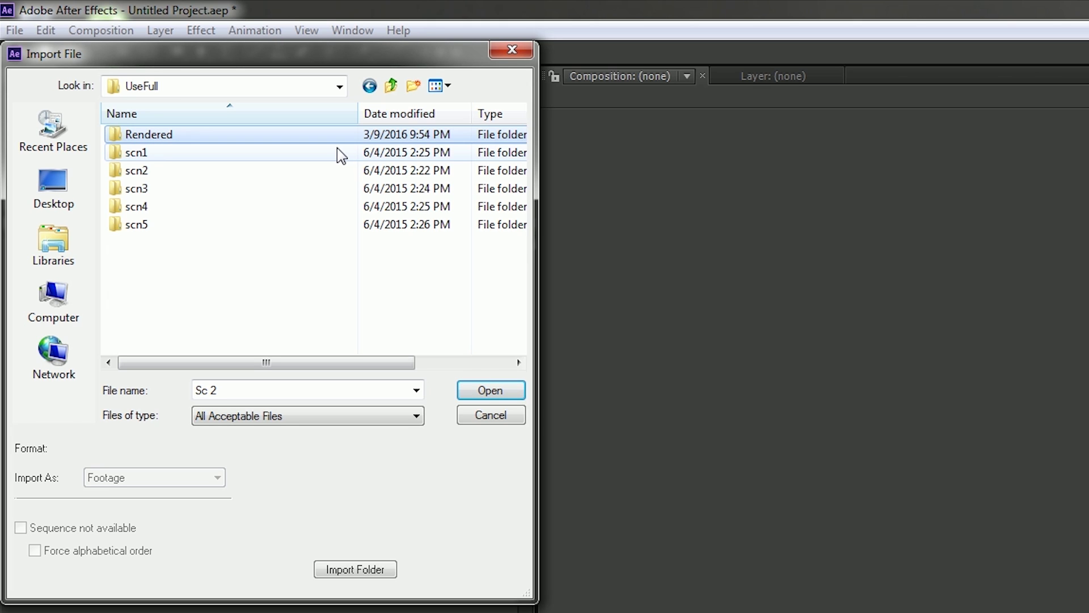
click(154, 135)
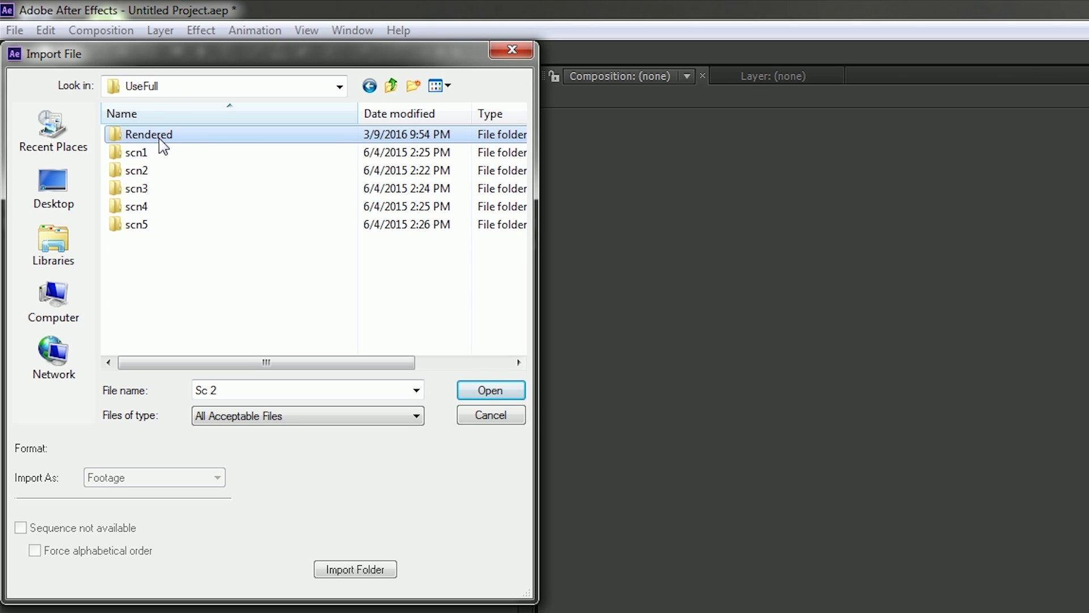
click(350, 570)
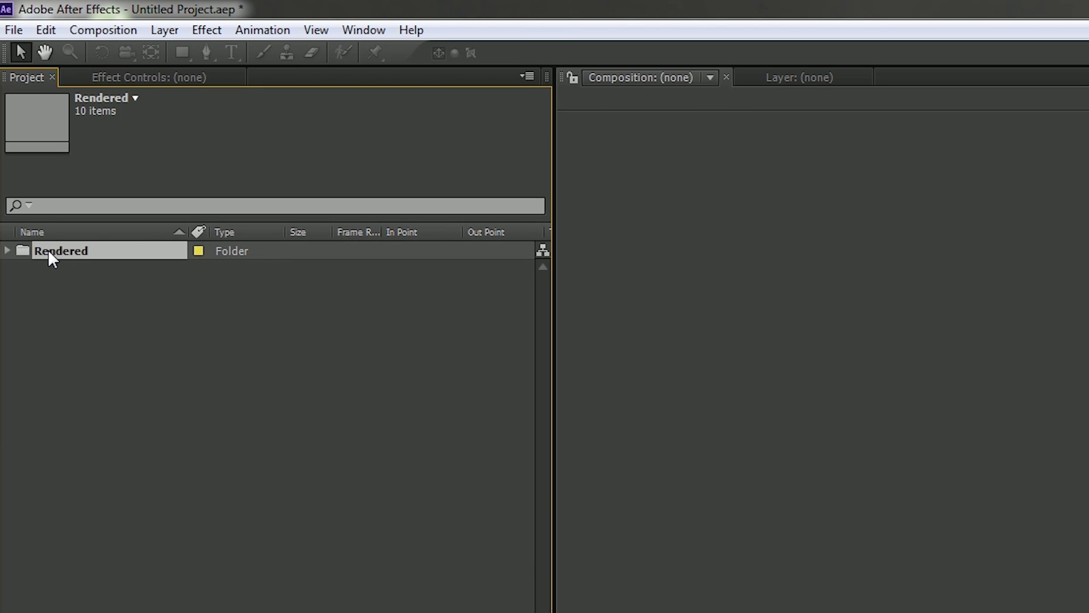
click(8, 251)
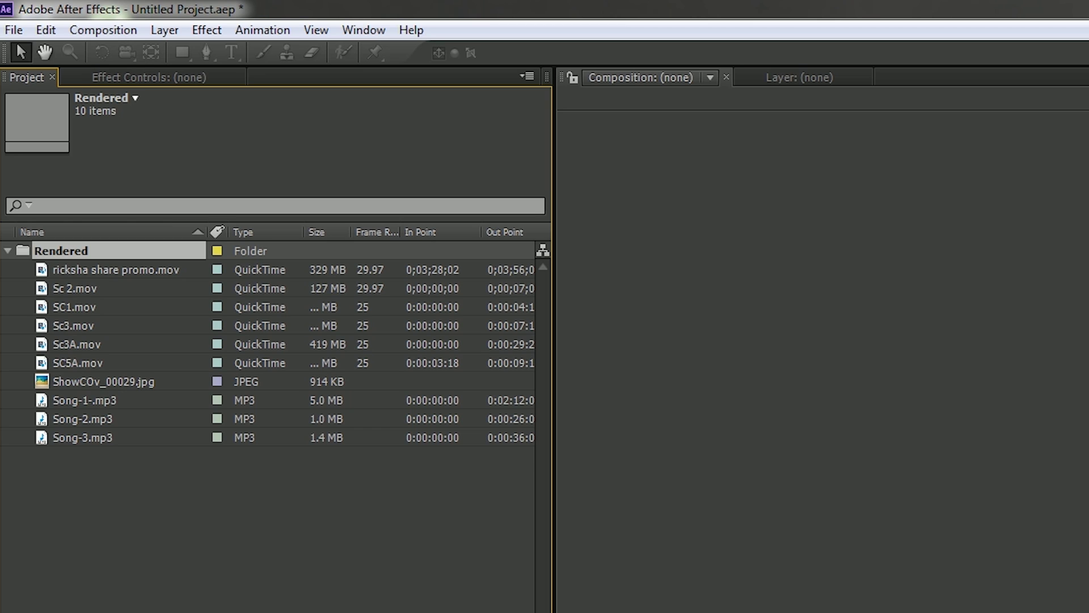
Create a new folder named Pictures inside the Rendered folder.
key(ctrl+alt+shift+n)
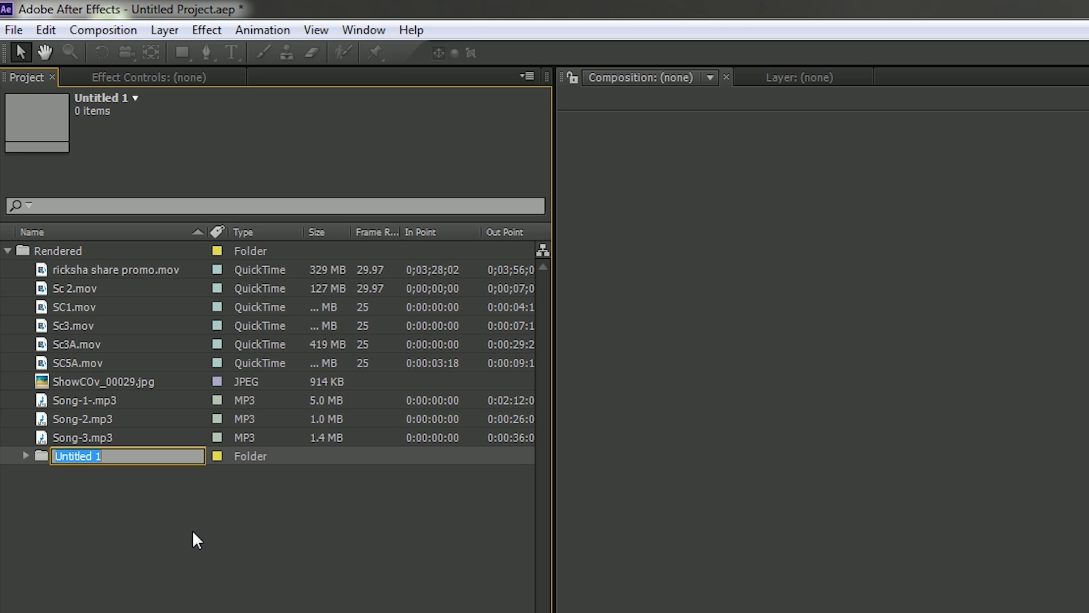
key(BackSpace)
text(Pictures)
key(Return)
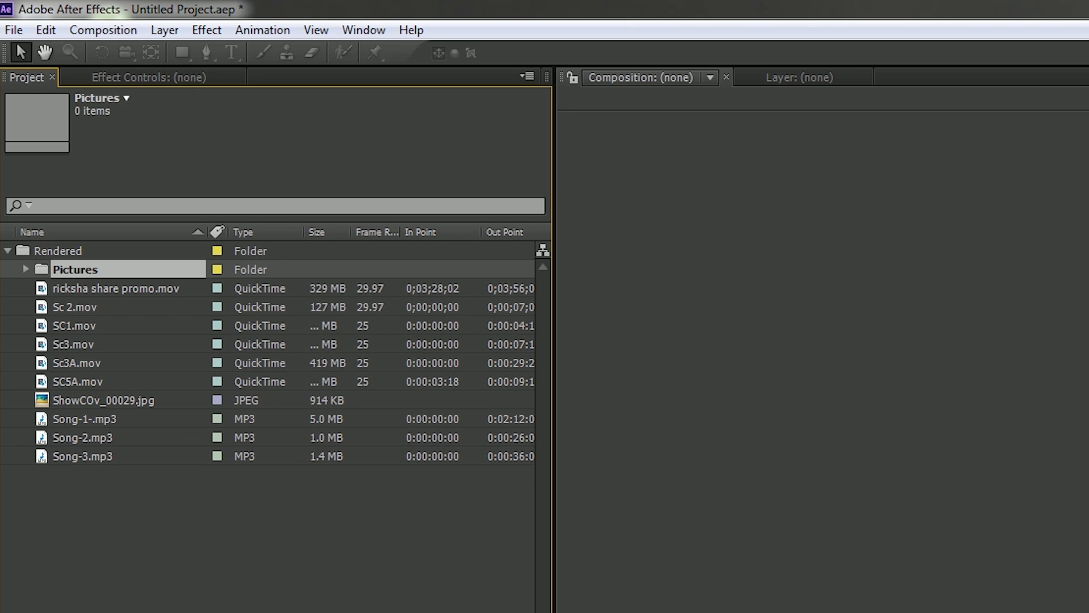
Create a new folder named Audio inside the Pictures folder.
key(ctrl+alt+shift+n)
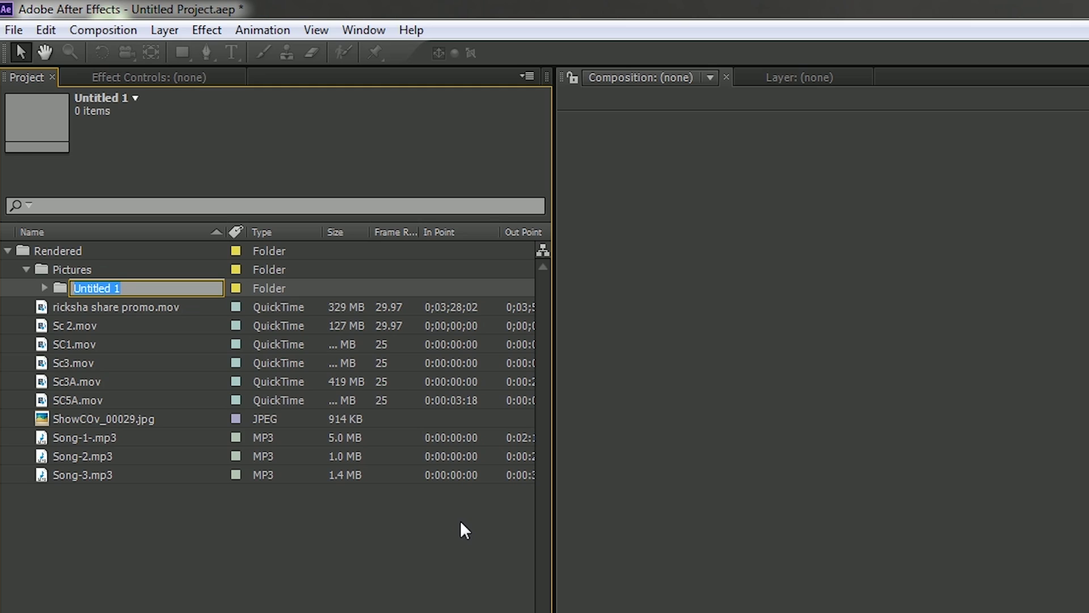
key(BackSpace)
text(Audio)
key(Return)
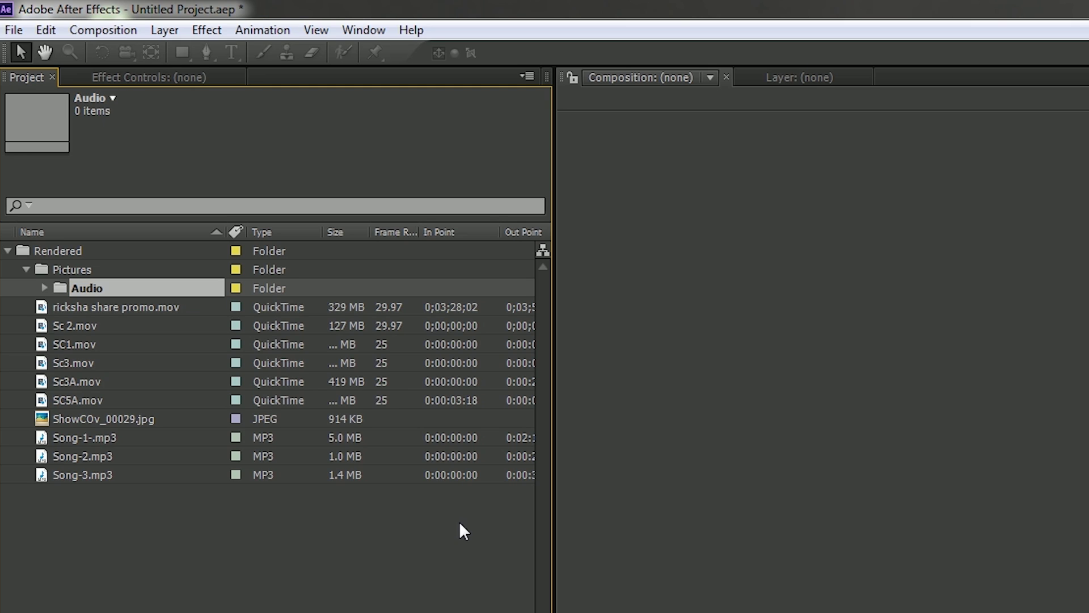
click(65, 250)
right_click(66, 251)
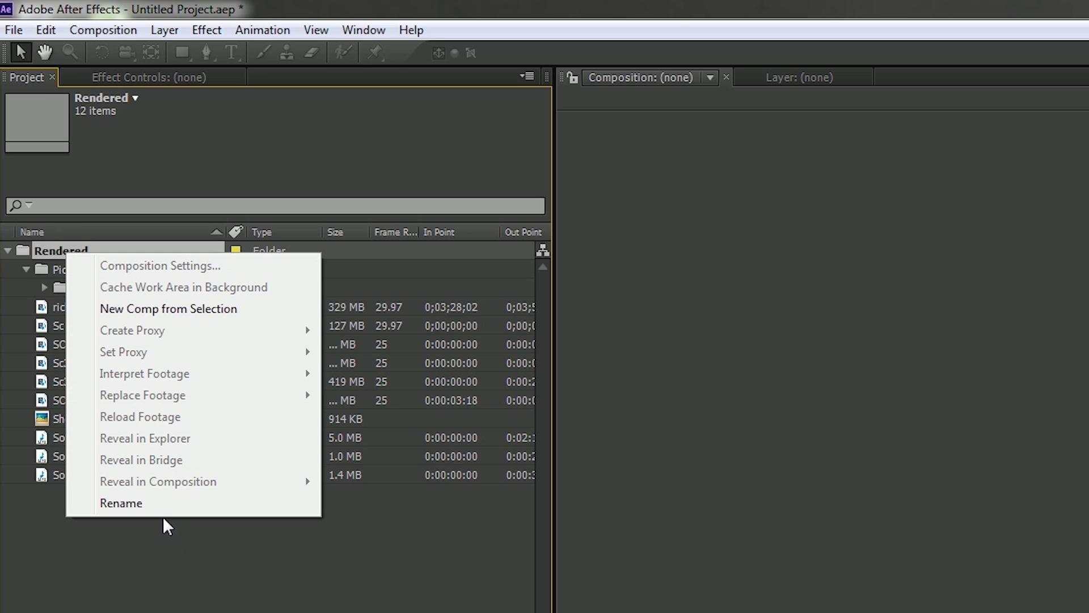
click(109, 526)
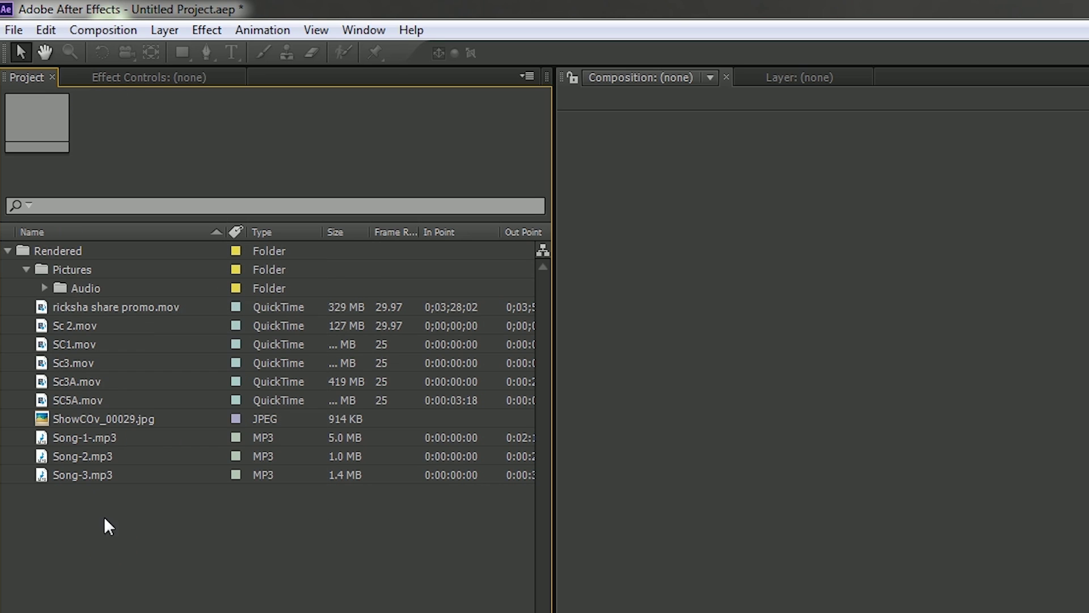
click(62, 250)
right_click(63, 251)
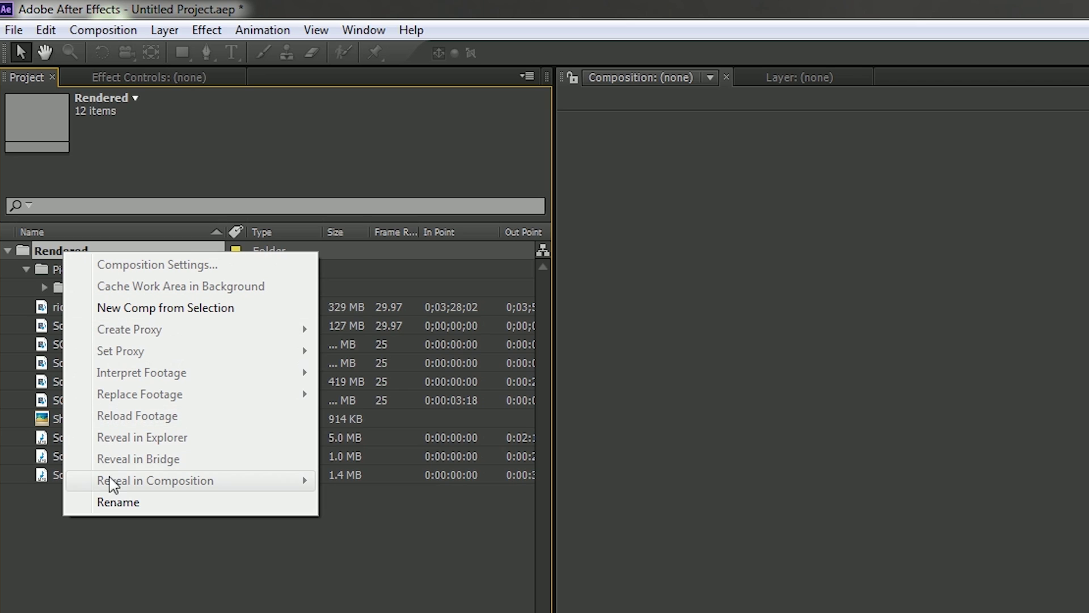
click(120, 507)
click(120, 531)
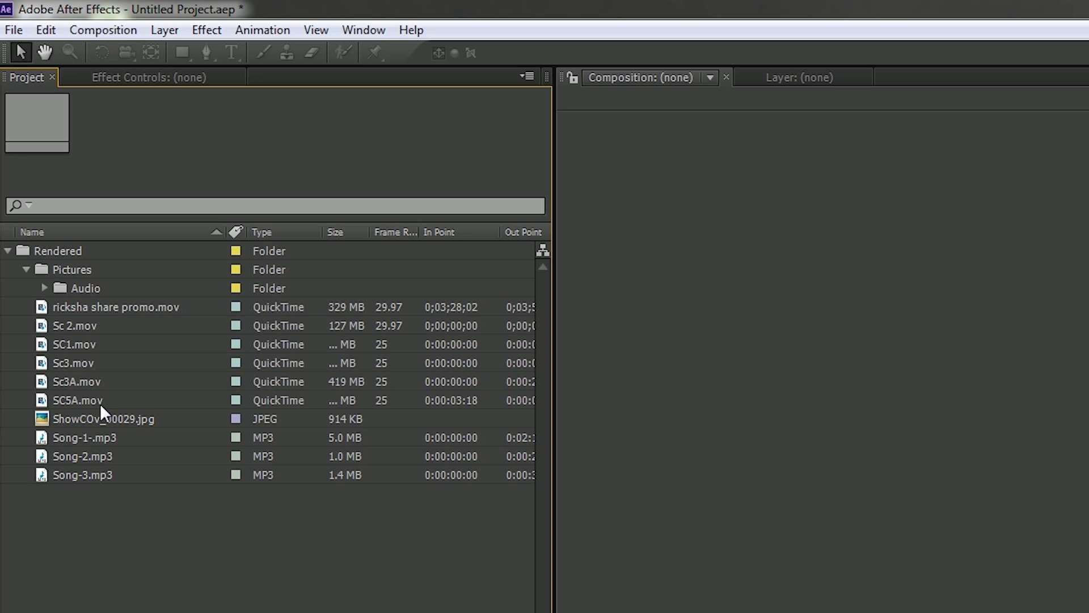
Rename the Rendered folder as Video.
click(35, 251)
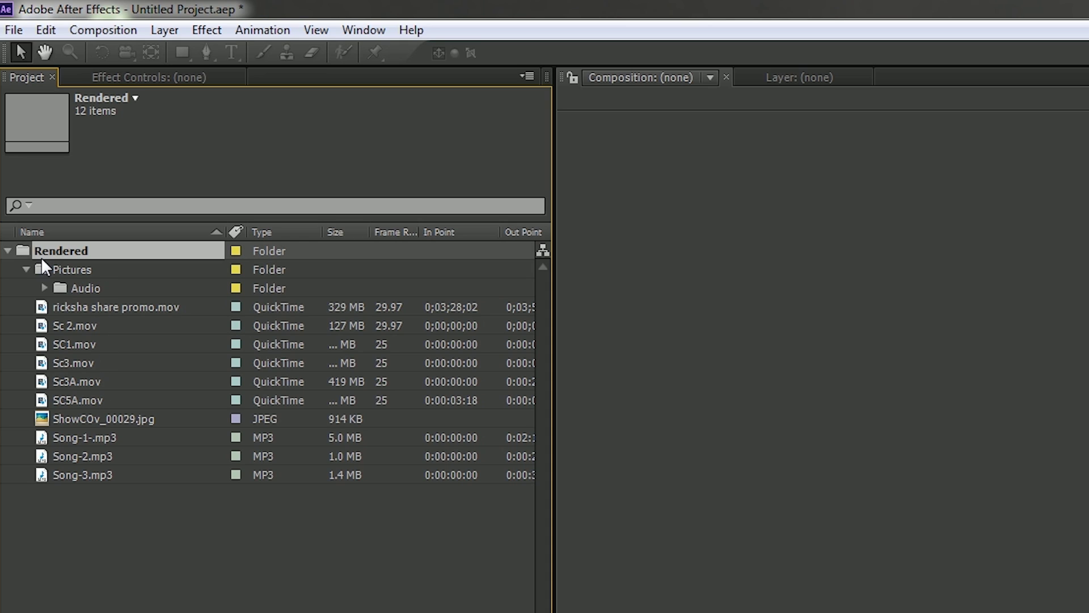
key(Return)
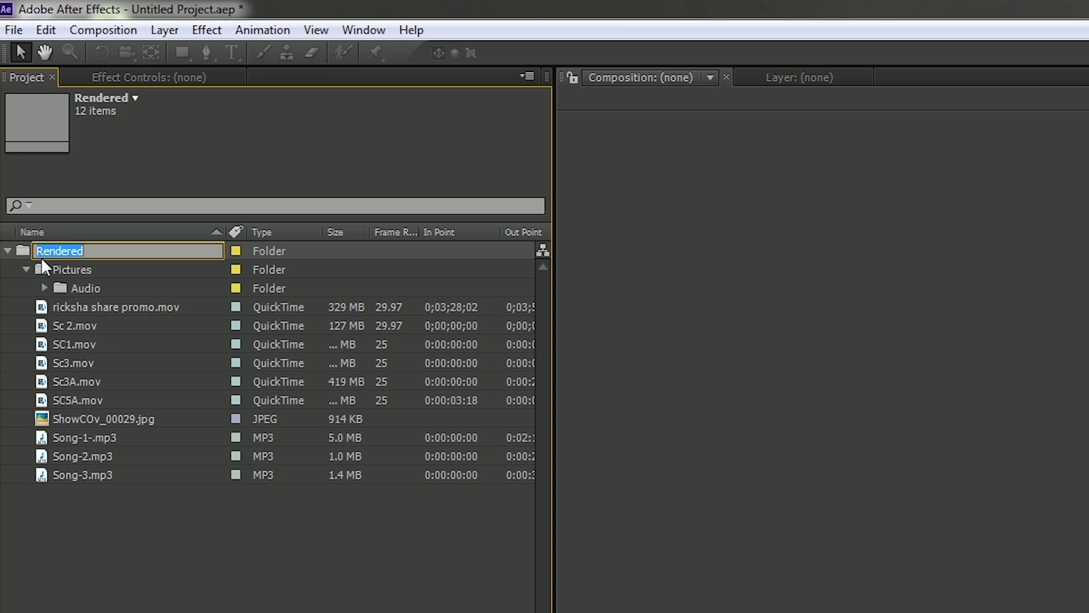
key(BackSpace)
text(Videos)
key(BackSpace)
key(Return)
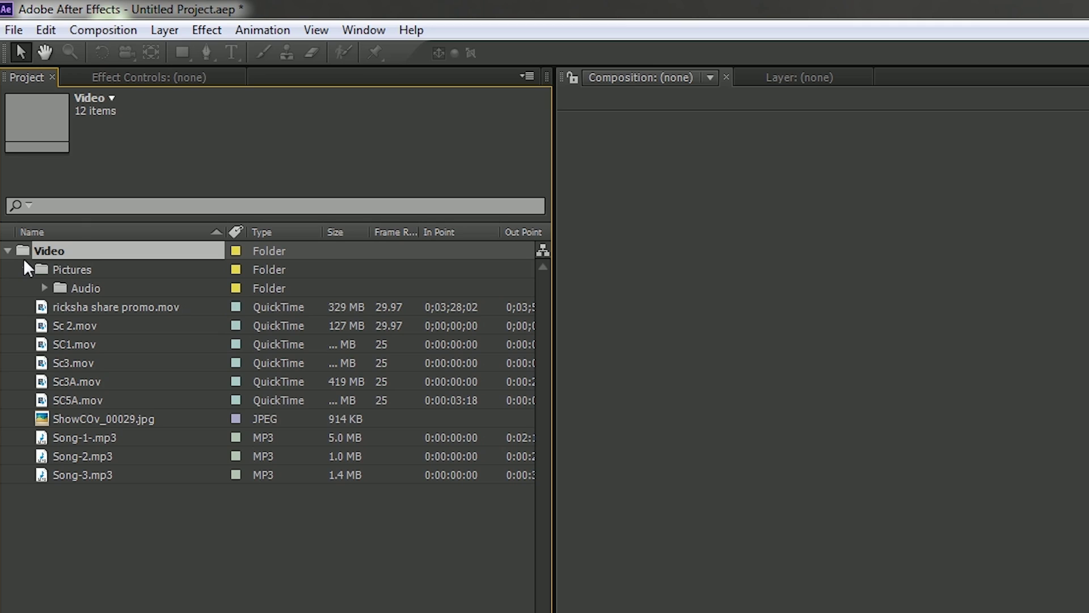
Move the Pictures folder and the Audio folder nested in it out to the top level of the project.
click(53, 268)
click(81, 287)
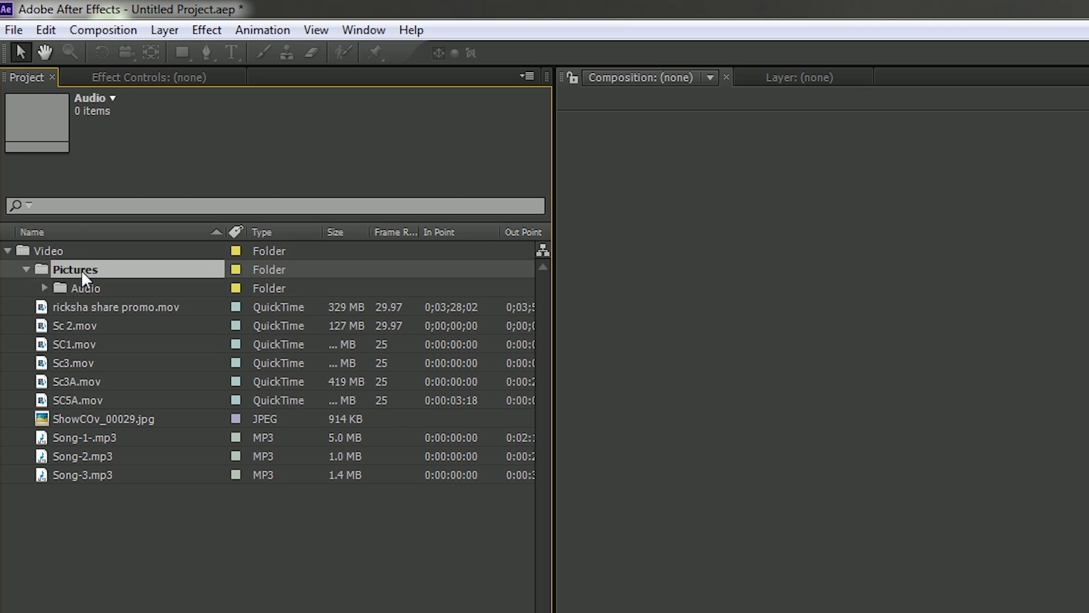
click(71, 269)
drag(67, 269, 67, 567)
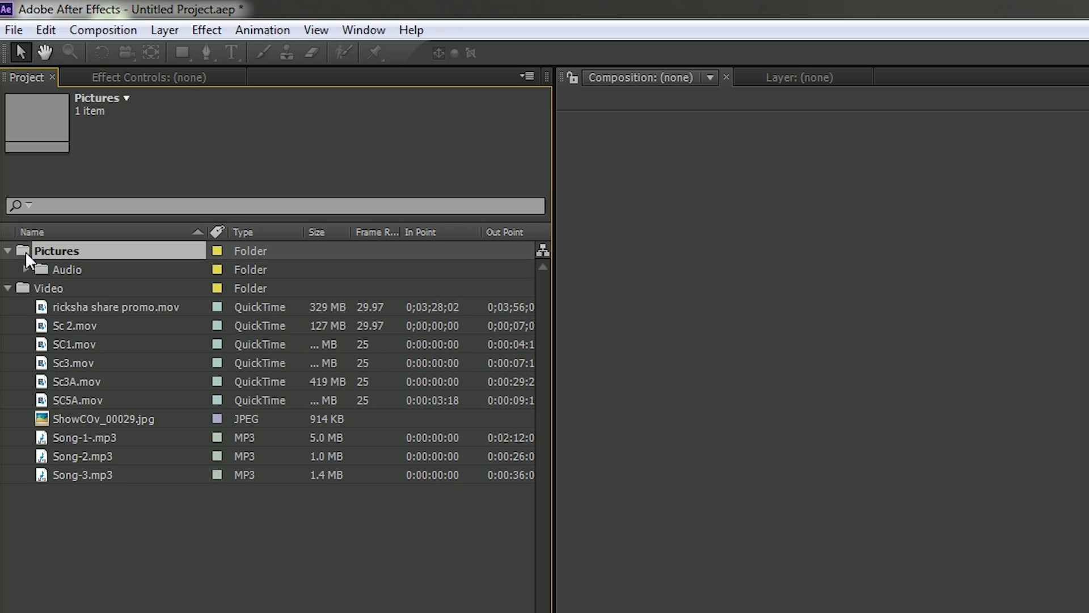
click(60, 270)
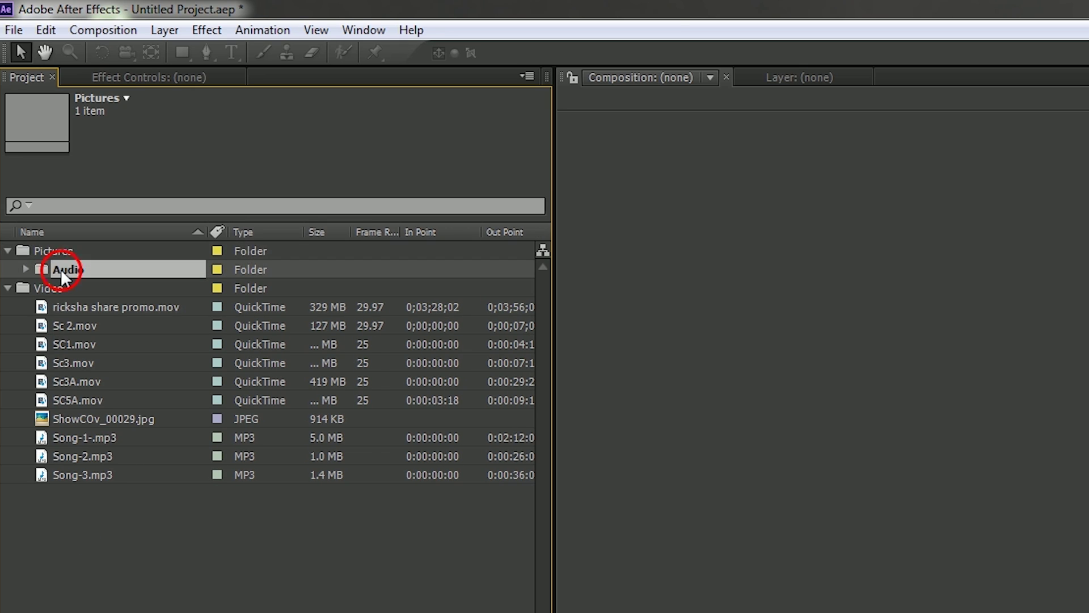
drag(60, 270, 54, 551)
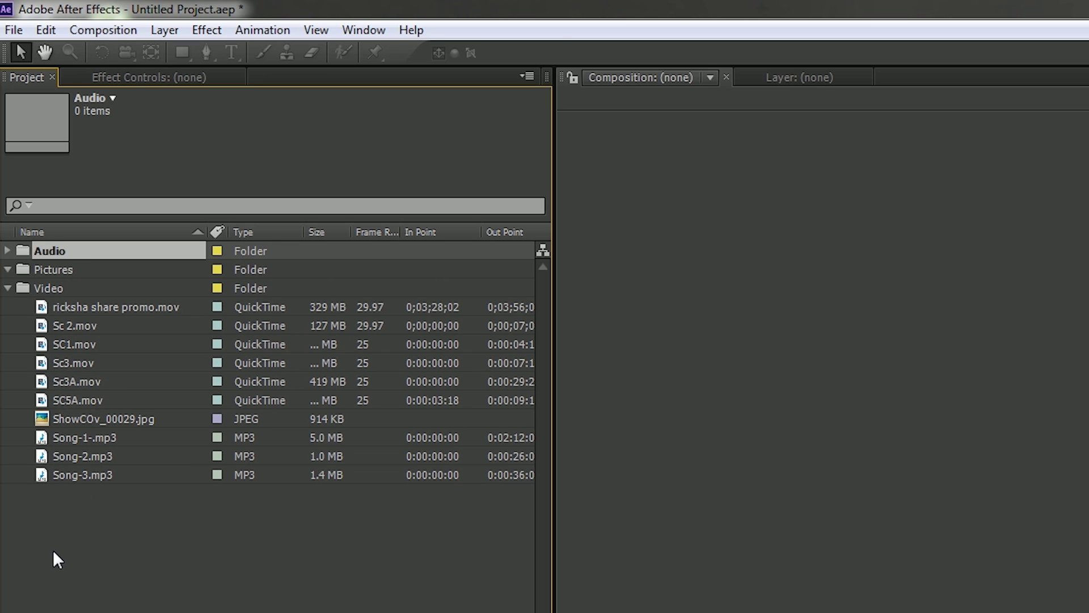
Move ShowCOv_00029.jpg from the Video folder into the Pictures folder.
click(8, 288)
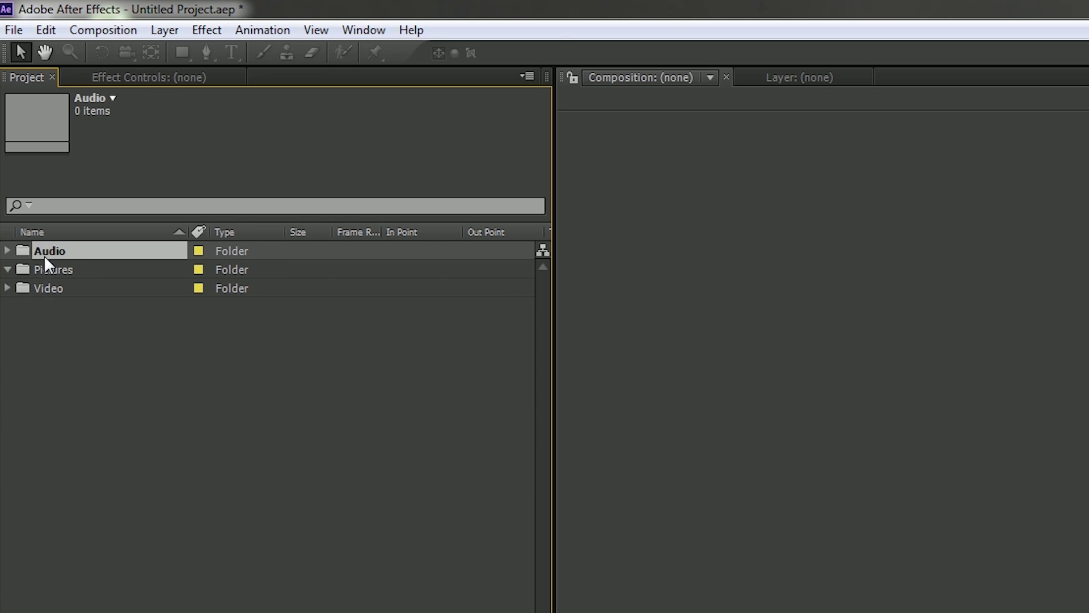
click(55, 287)
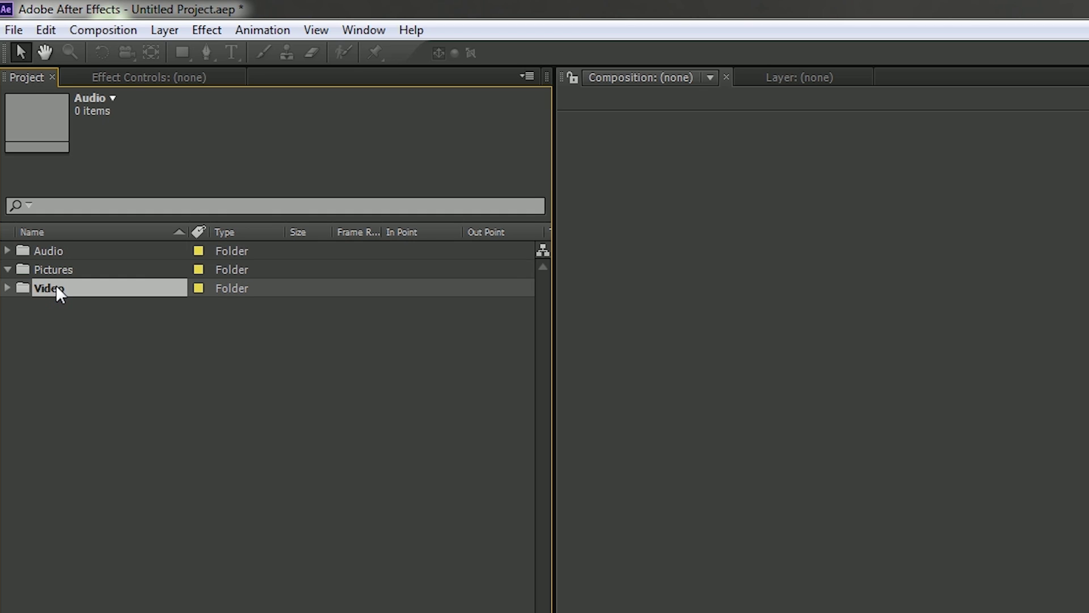
click(8, 288)
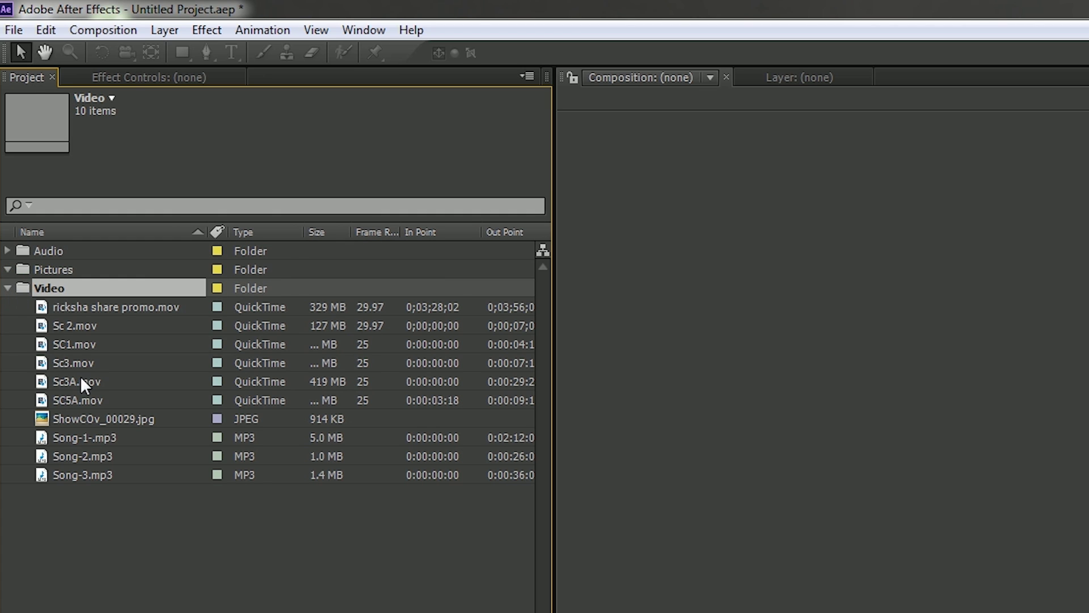
click(78, 417)
drag(83, 417, 68, 268)
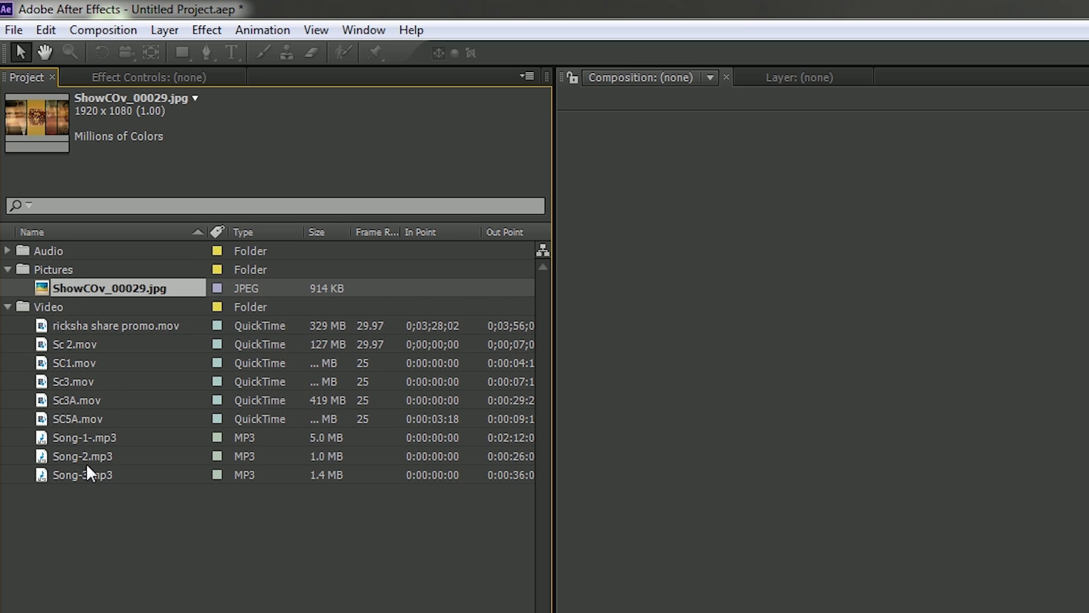
Move Song-1-.mp3, Song-2.mp3 and Song-3.mp3 together from the Video folder into the Audio folder.
click(84, 439)
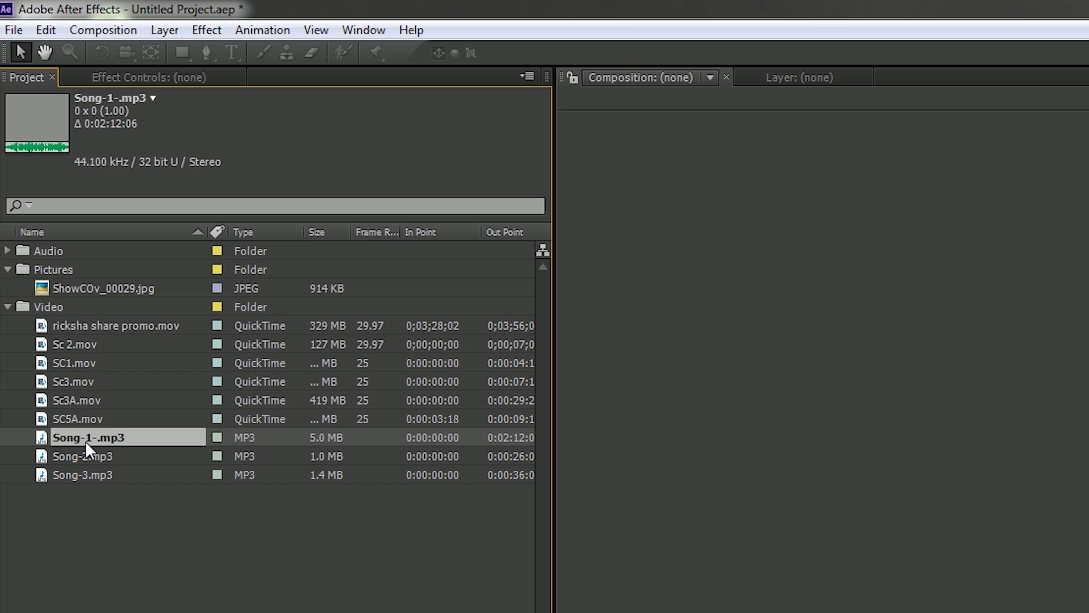
shift+click(83, 476)
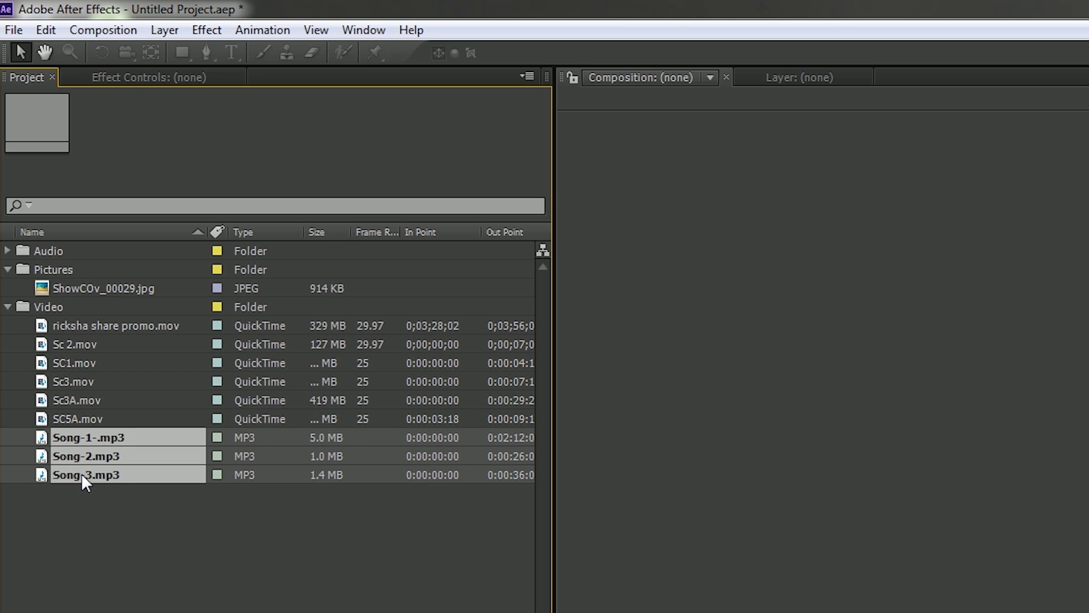
drag(80, 454, 64, 257)
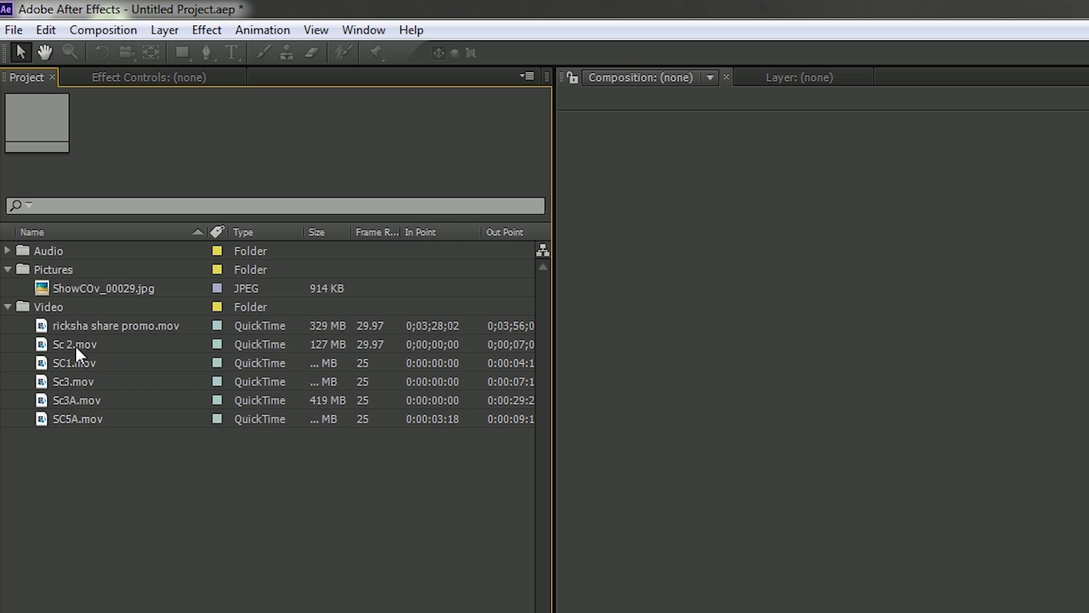
Expand the Audio folder and review the files sorted into the Audio, Pictures and Video folders.
click(8, 251)
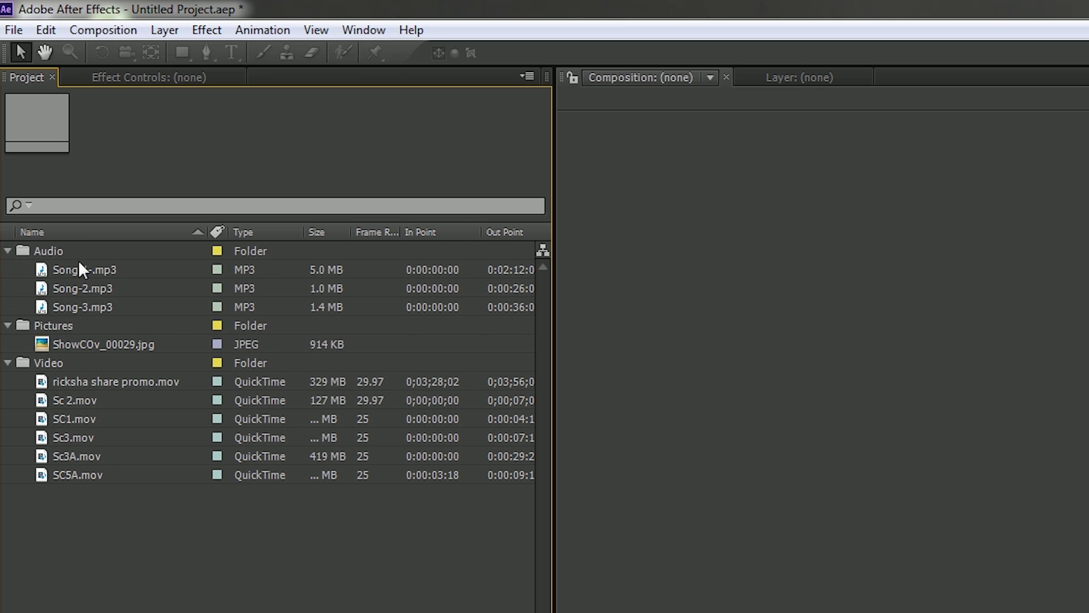
click(59, 253)
click(53, 326)
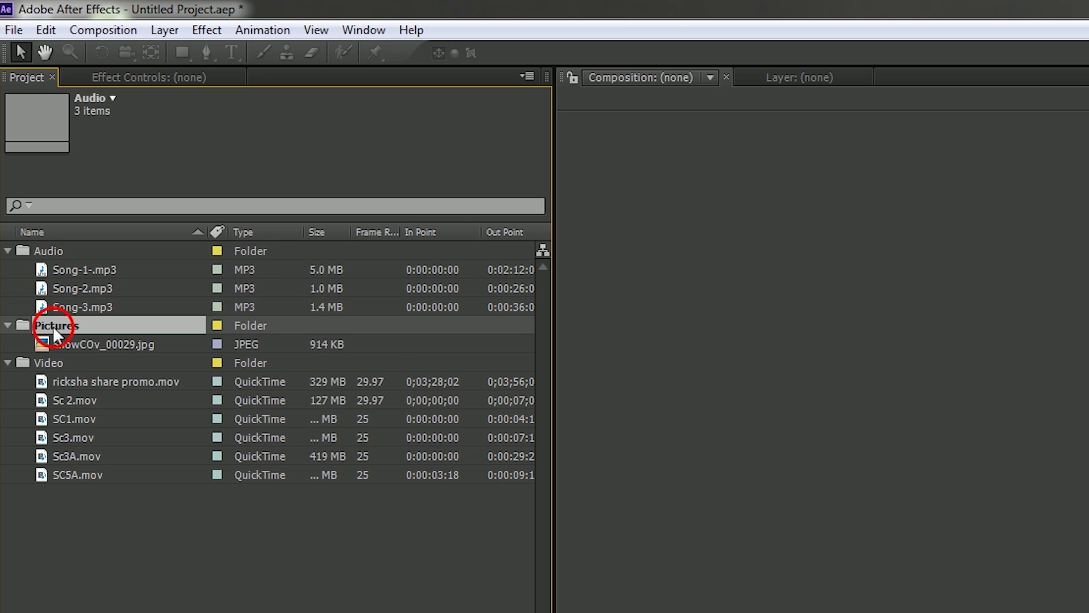
click(76, 343)
click(47, 365)
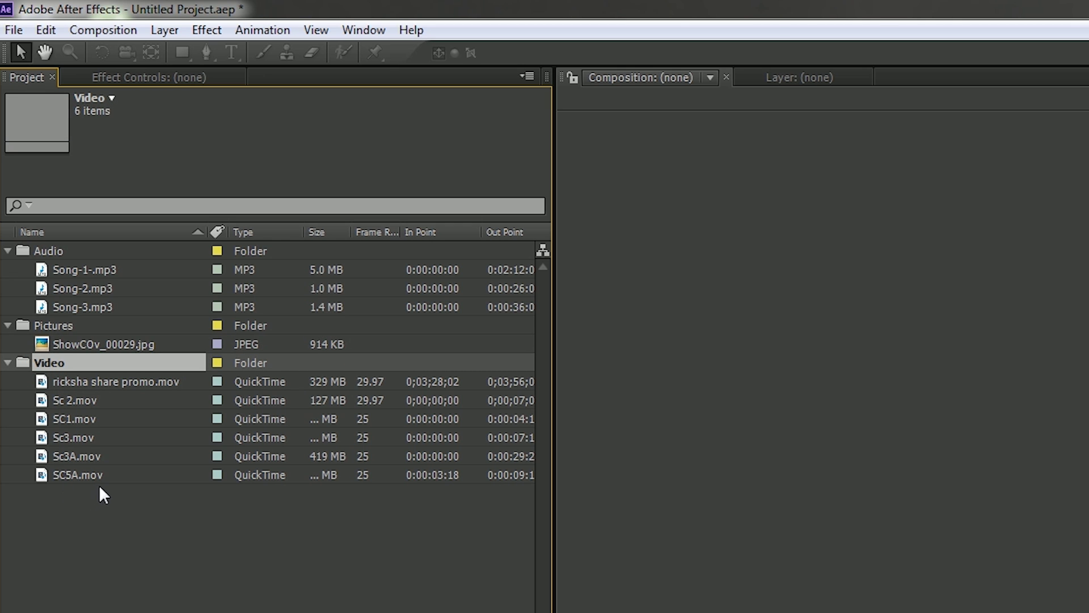
click(8, 363)
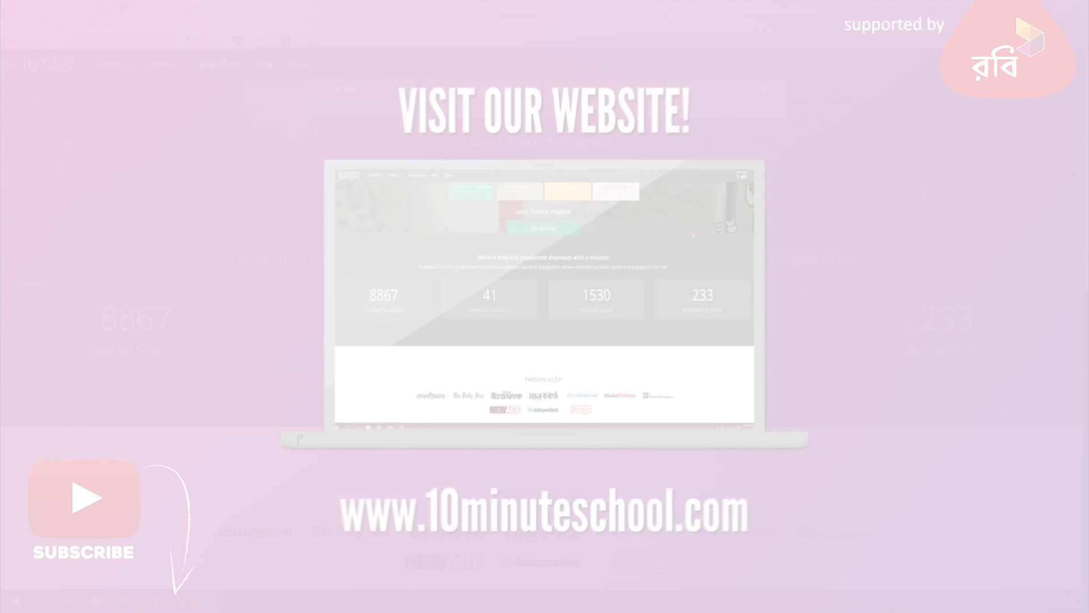